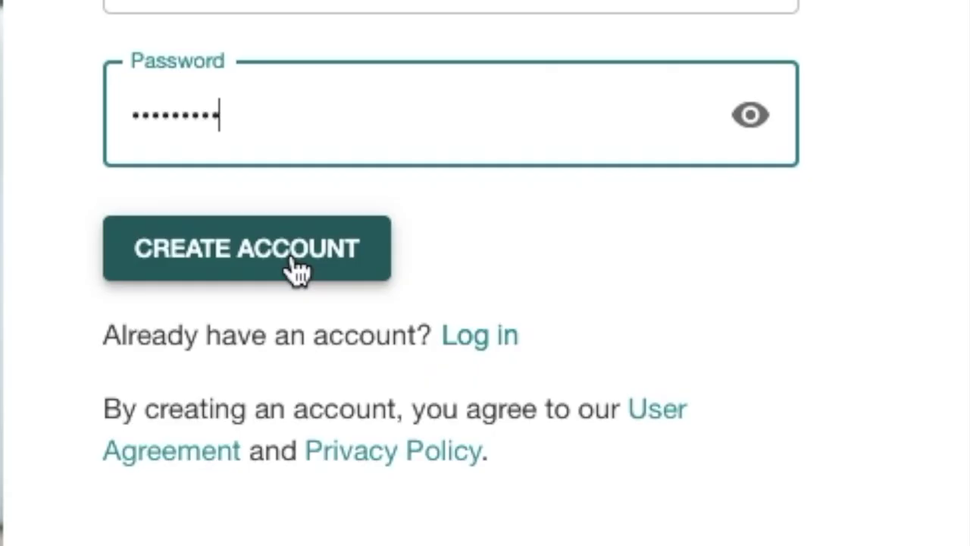
# Step: Submit the registration form to create the tutor account and look over the Cambly Tutor Profile introduction
pyautogui.click(583, 435)
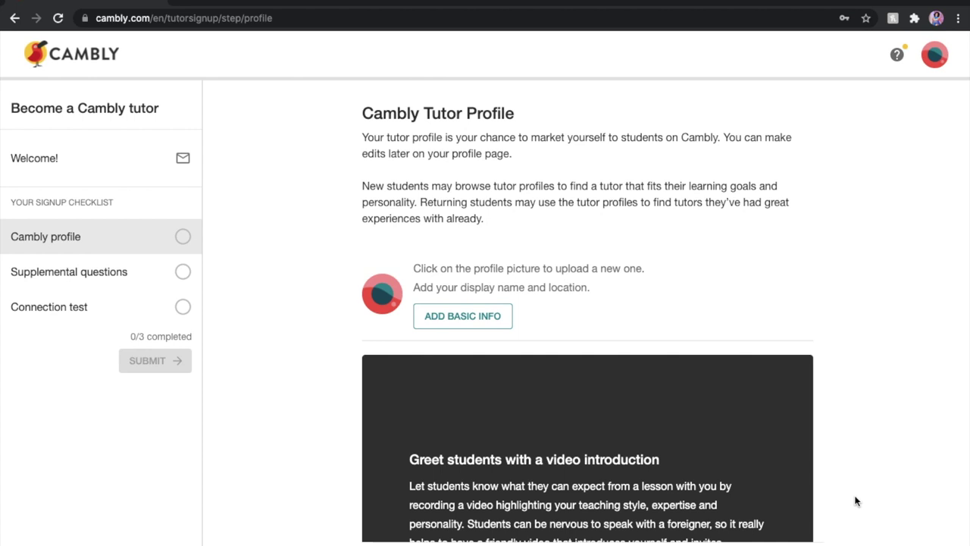
pyautogui.scroll(-1, 856, 501)
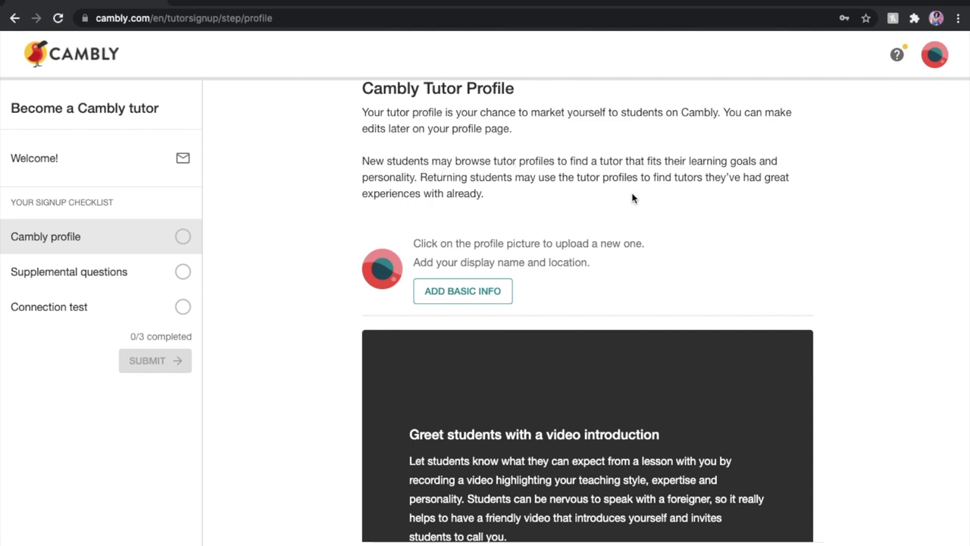
pyautogui.scroll(1, 616, 267)
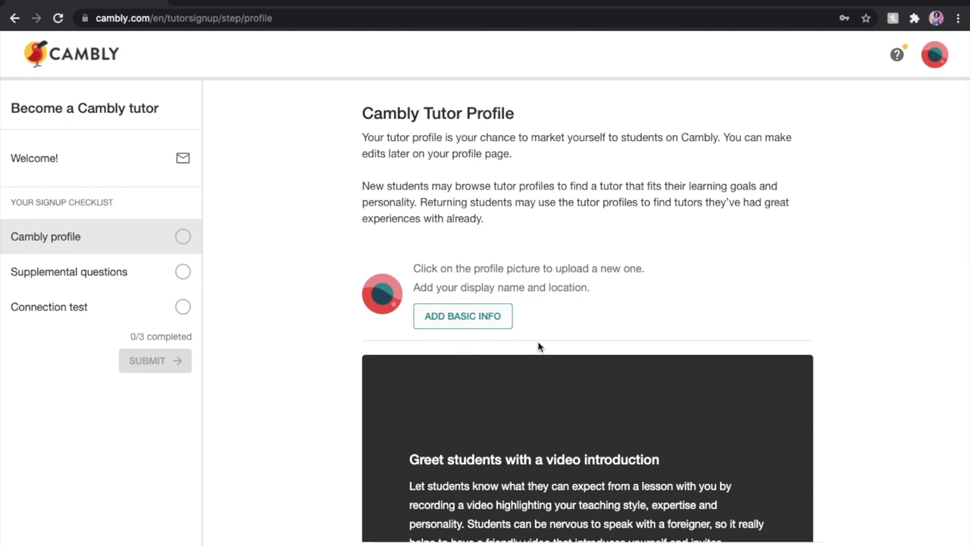
# Step: Review the display name, origin and date of birth fields of the Basic Info form, and close it unsaved
pyautogui.click(466, 321)
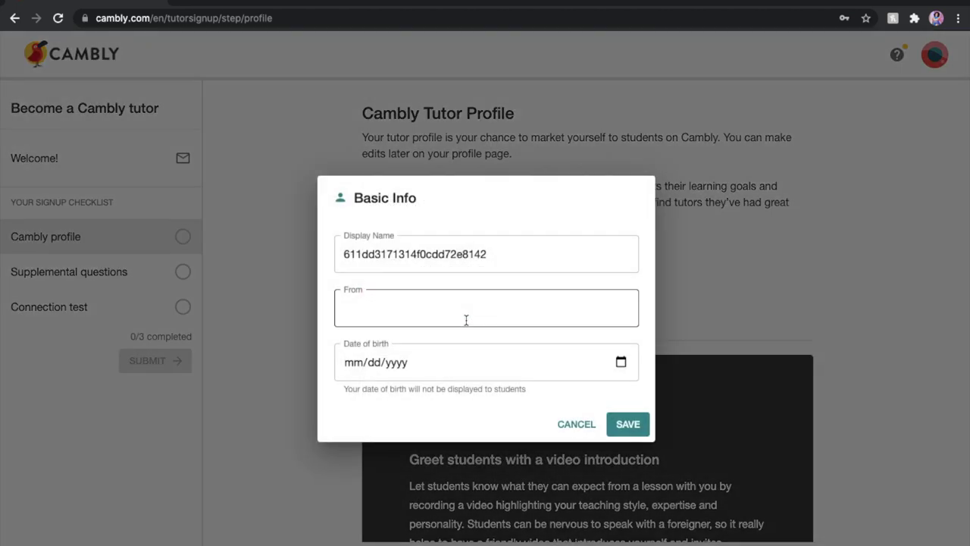
pyautogui.click(372, 261)
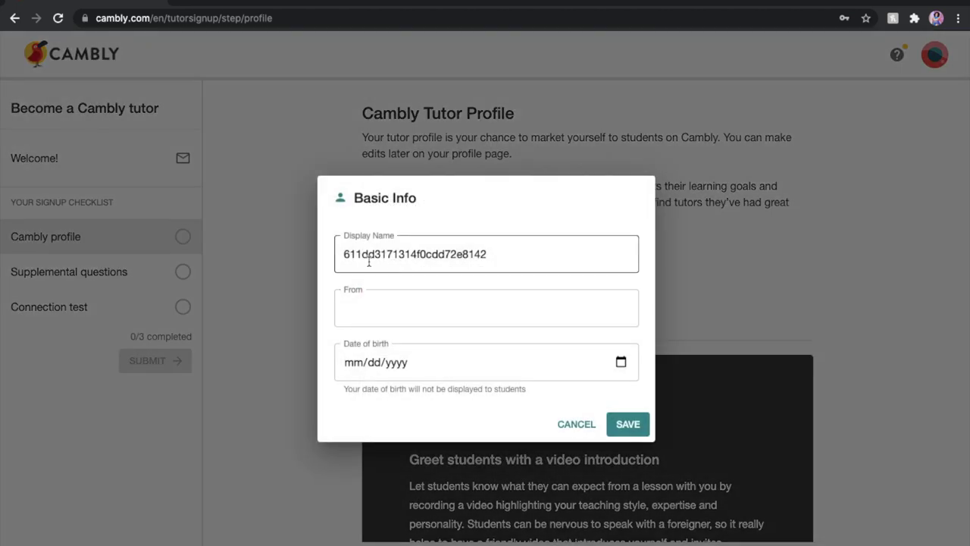
pyautogui.click(431, 291)
pyautogui.click(380, 314)
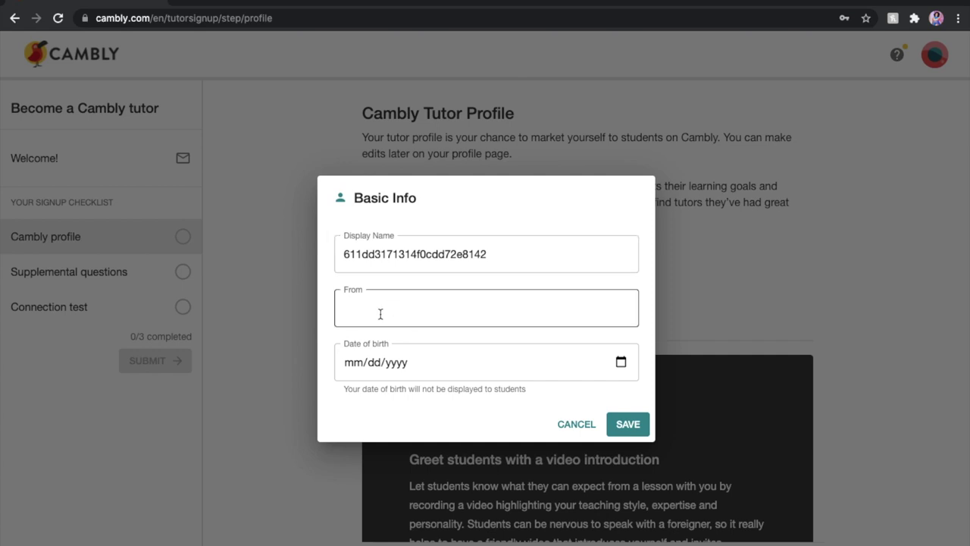
pyautogui.click(398, 362)
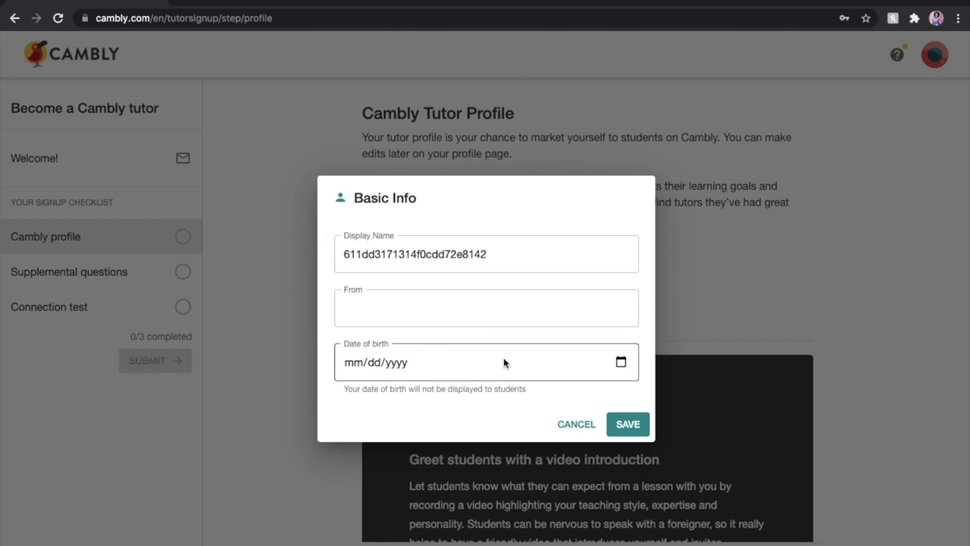
pyautogui.press('Escape')
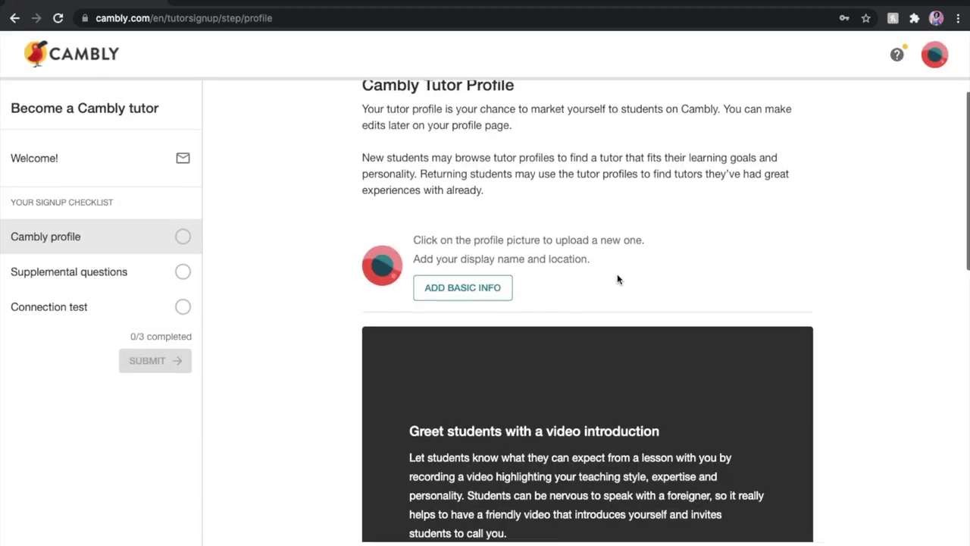
# Step: Look past the video introduction section at the Introduction and Teaching Style forms, cancelling each one
pyautogui.scroll(-3, 617, 277)
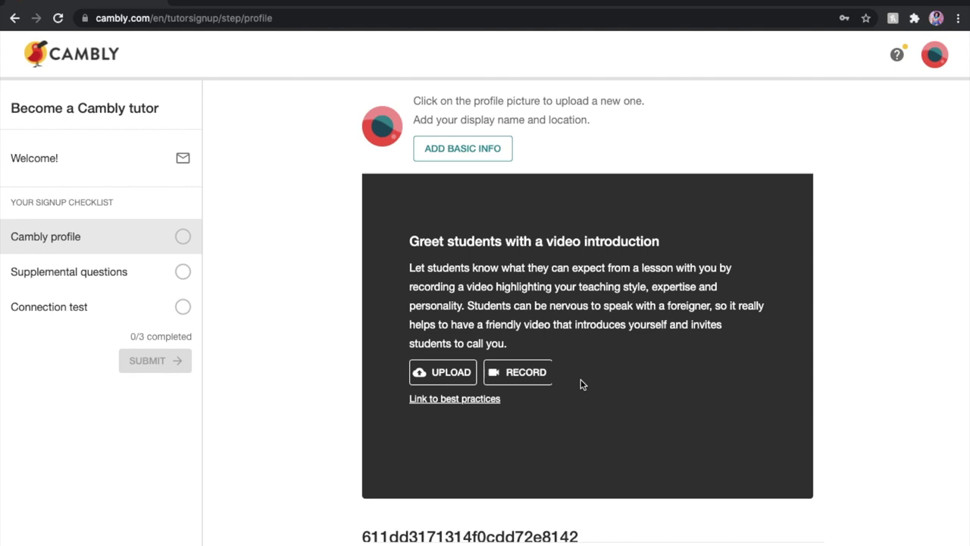
pyautogui.scroll(-5, 582, 384)
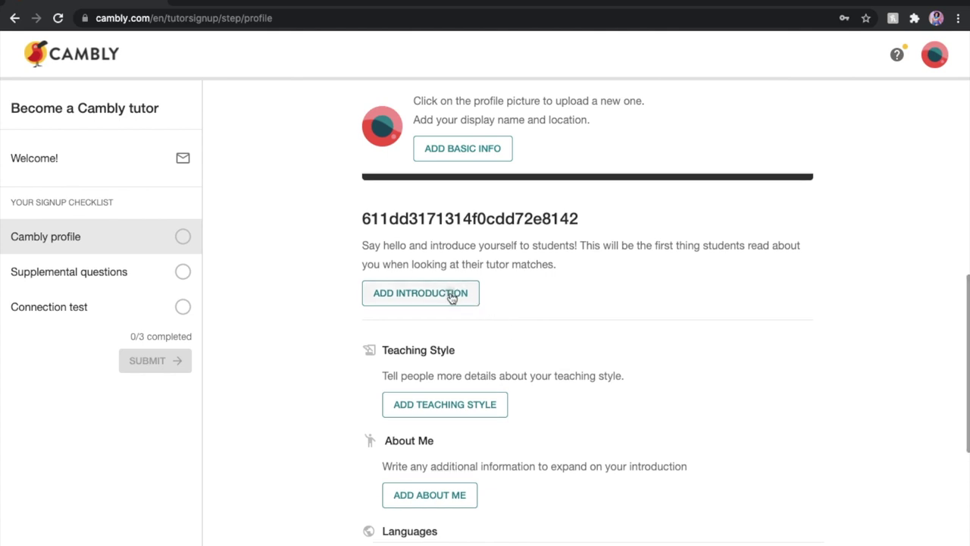
pyautogui.click(451, 294)
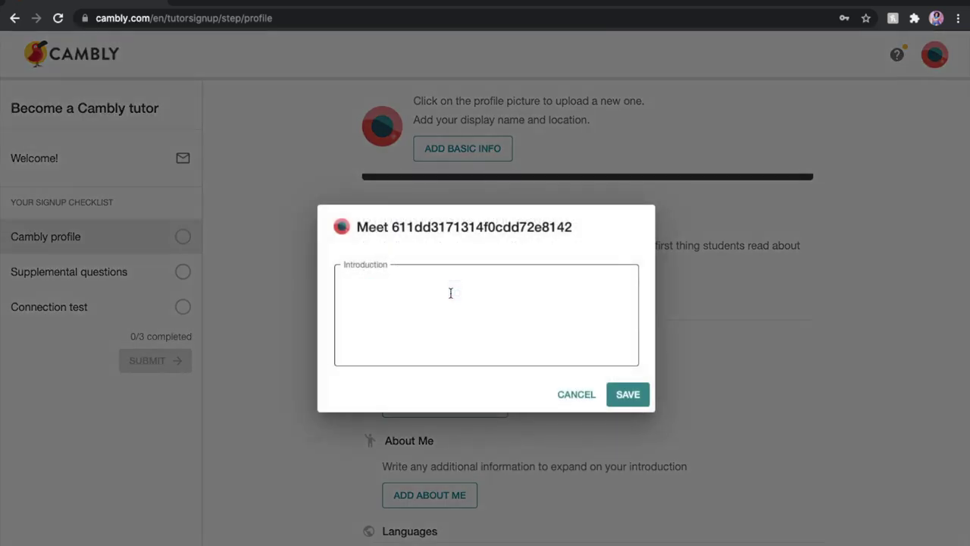
pyautogui.click(576, 396)
pyautogui.click(424, 408)
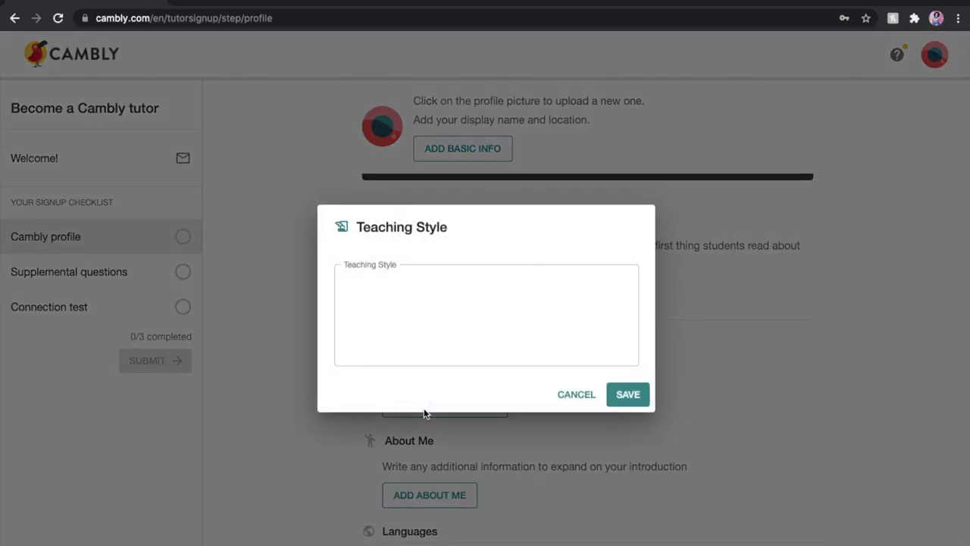
pyautogui.click(575, 397)
# Step: Inspect the About Me form and the Languages form with its English dialect option, cancelling both
pyautogui.scroll(-1, 573, 397)
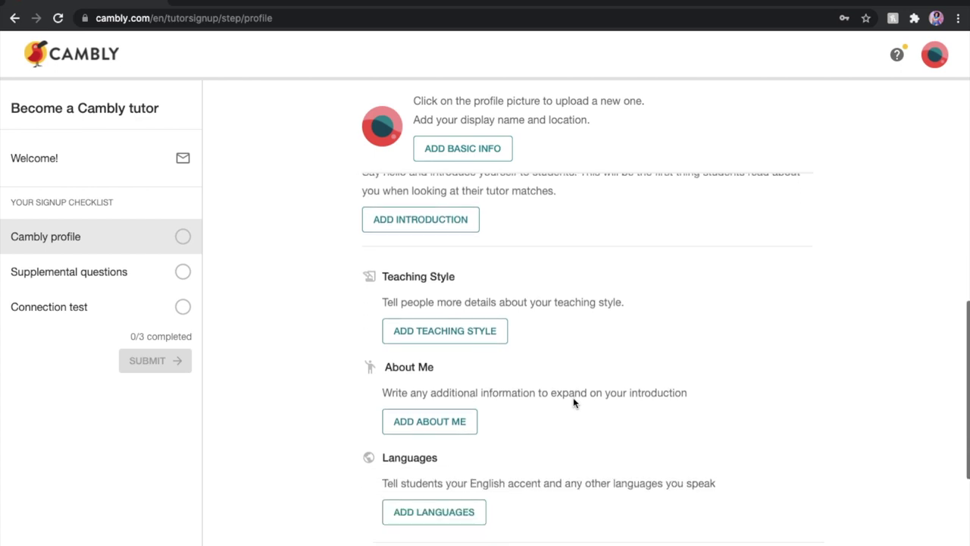
pyautogui.scroll(-1, 573, 397)
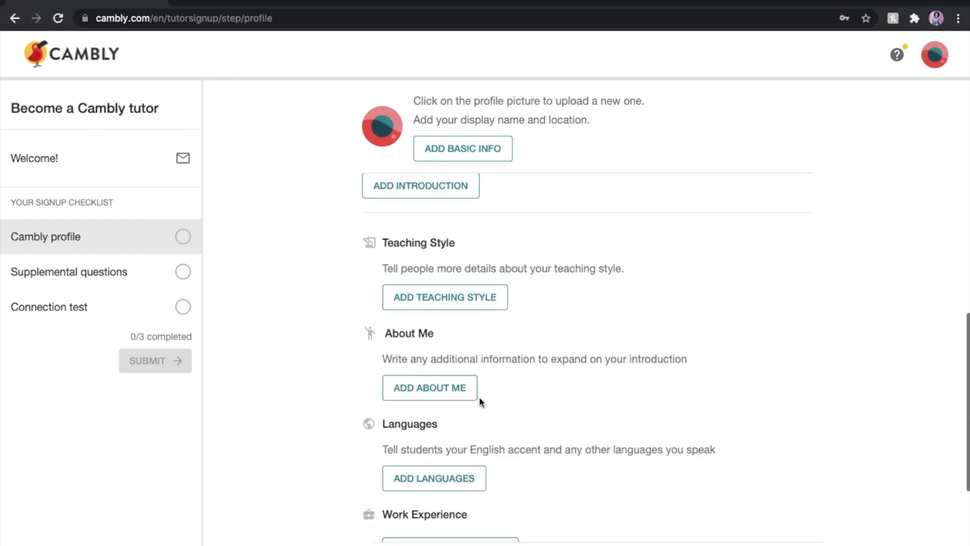
pyautogui.click(441, 390)
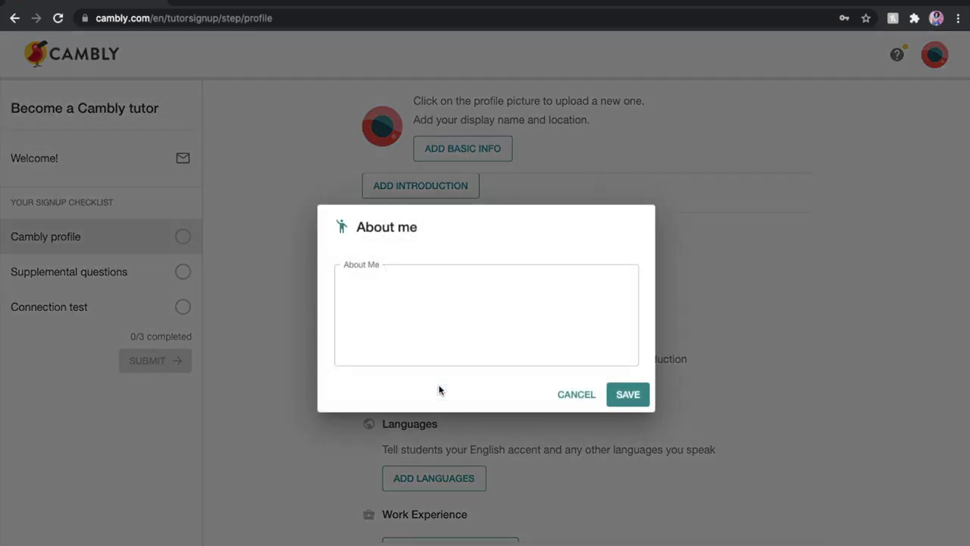
pyautogui.click(578, 395)
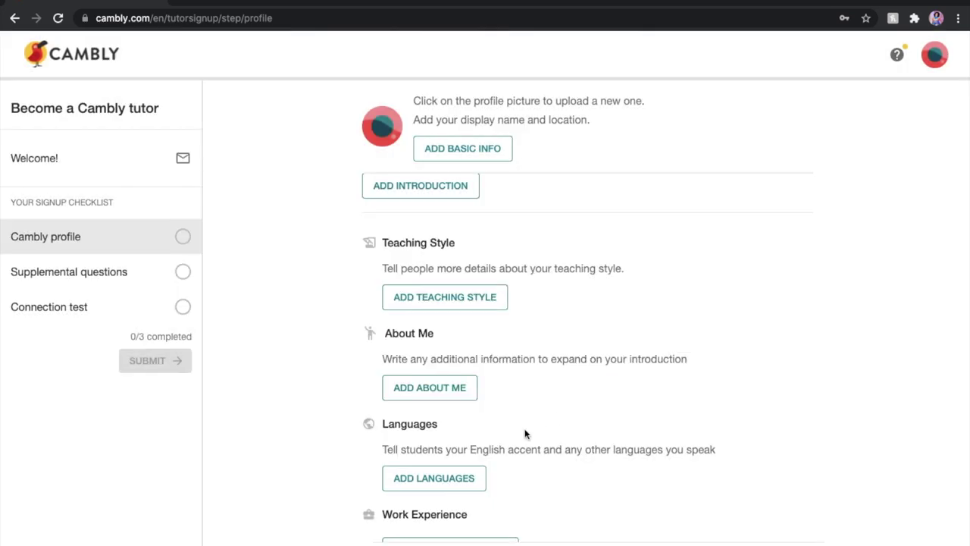
pyautogui.scroll(-1, 523, 432)
pyautogui.click(462, 421)
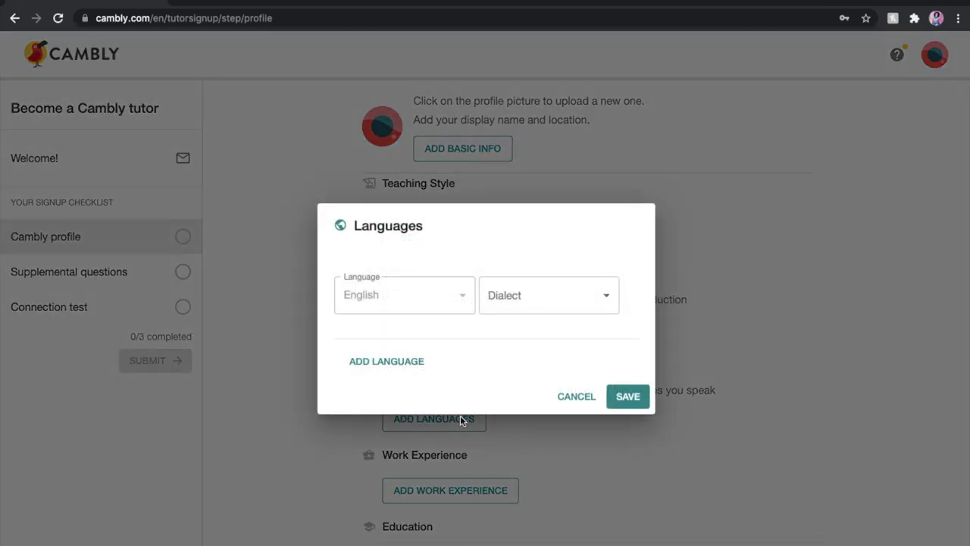
pyautogui.click(580, 400)
# Step: Examine the Work Experience form and its full list of available tags, and close it without adding an entry
pyautogui.scroll(-2, 580, 395)
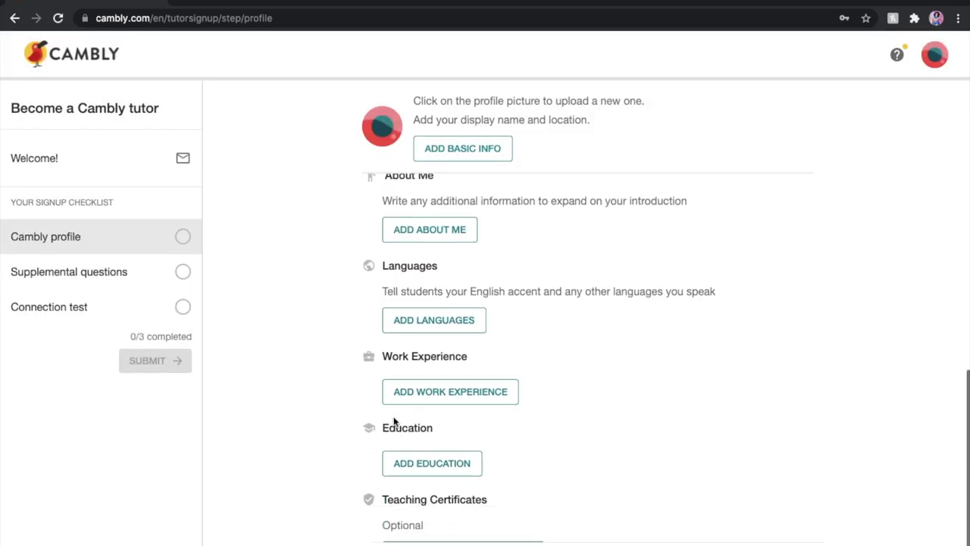
pyautogui.click(407, 392)
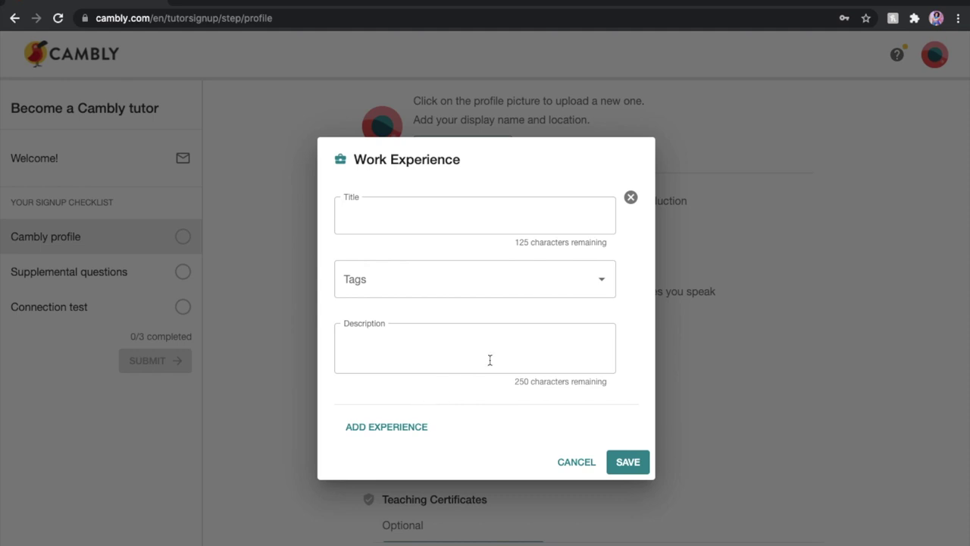
pyautogui.click(602, 288)
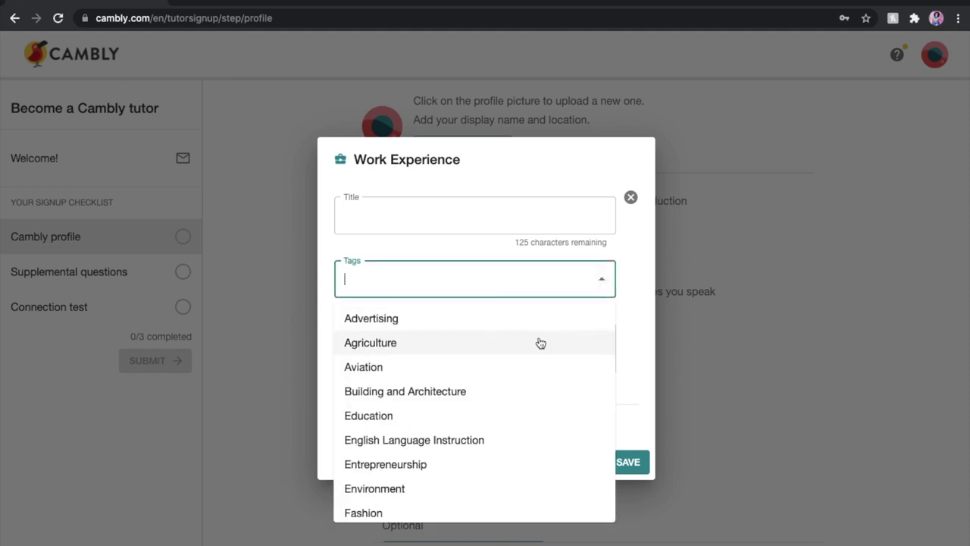
pyautogui.scroll(-2, 540, 344)
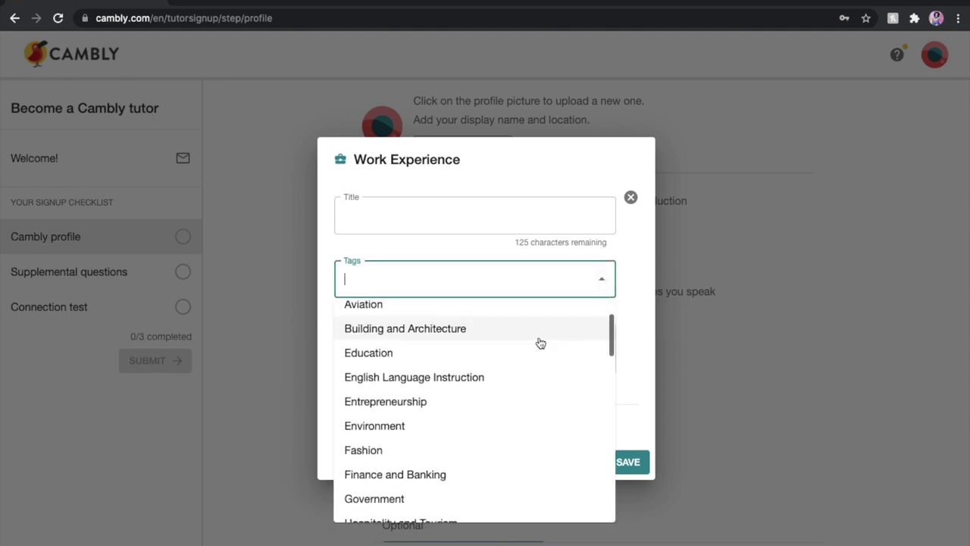
pyautogui.scroll(-7, 540, 343)
pyautogui.scroll(-10, 540, 343)
pyautogui.scroll(-8, 541, 343)
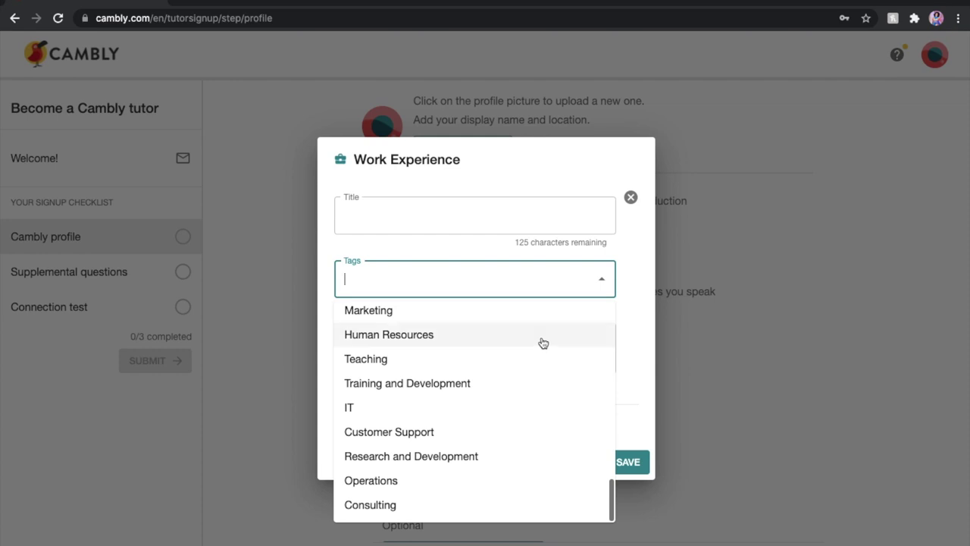
pyautogui.click(782, 337)
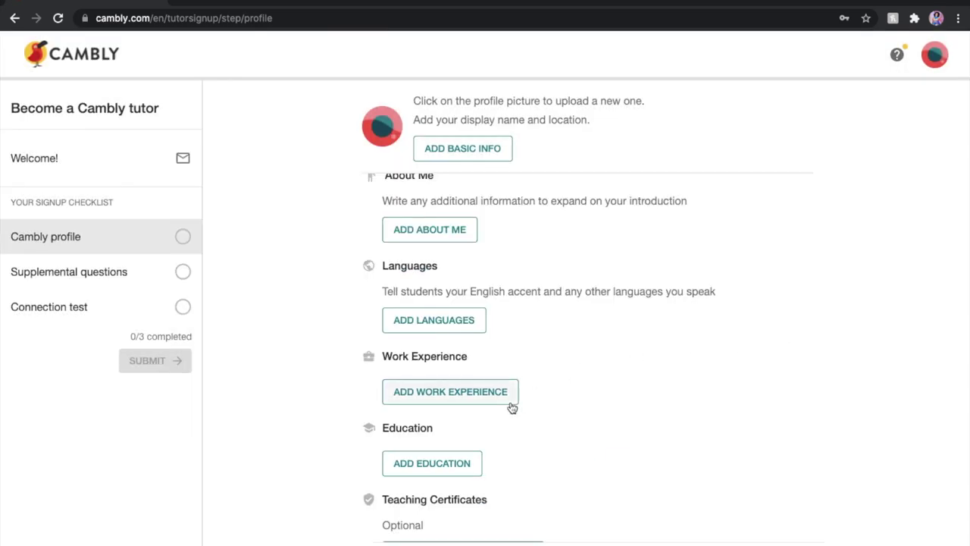
# Step: Check the fields and tag choices of the Education form, and close it without adding an entry
pyautogui.scroll(-1, 512, 406)
pyautogui.click(471, 383)
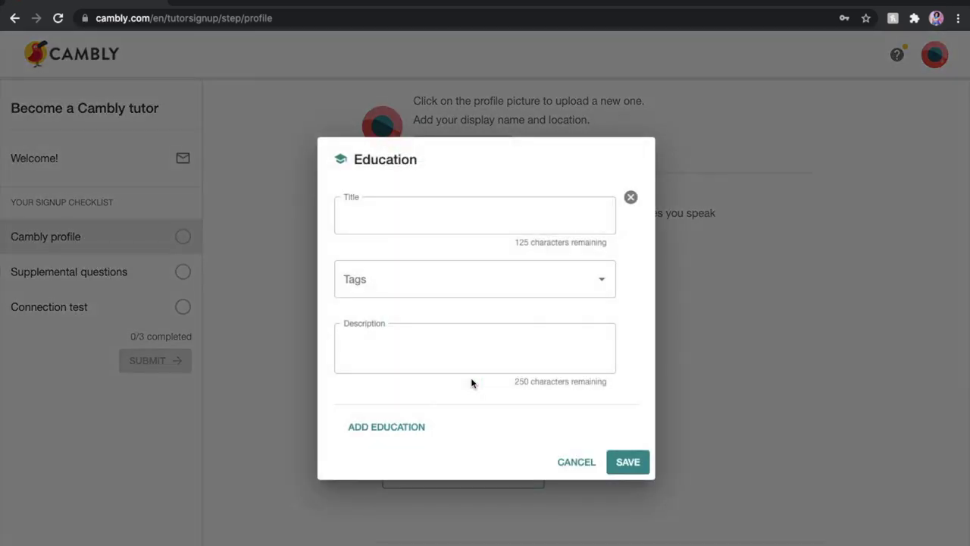
pyautogui.click(604, 288)
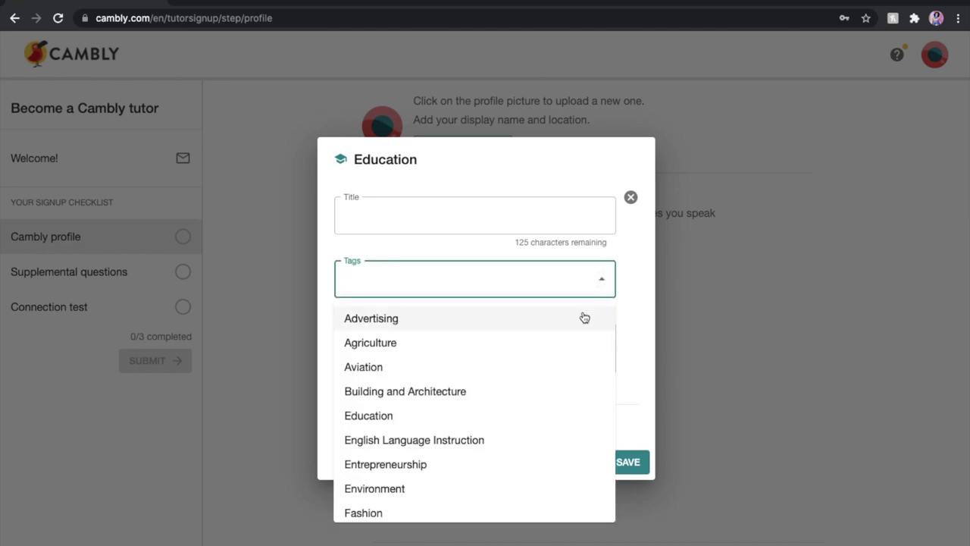
pyautogui.click(697, 297)
# Step: View the file upload option for the optional teaching certificates and cancel the form
pyautogui.scroll(-1, 698, 299)
pyautogui.click(477, 457)
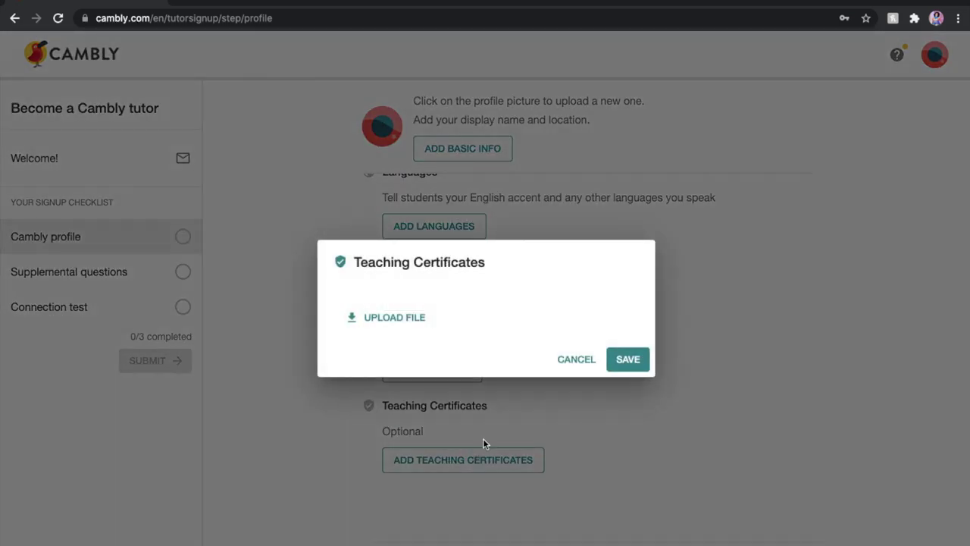
pyautogui.click(577, 360)
# Step: In the supplemental questions, answer where you heard about Cambly with YouTube
pyautogui.click(99, 285)
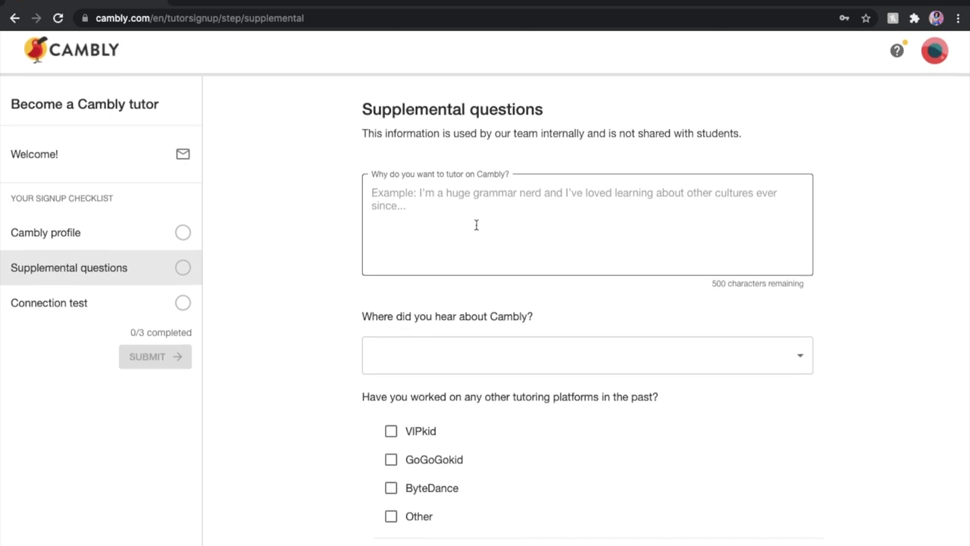
pyautogui.click(367, 356)
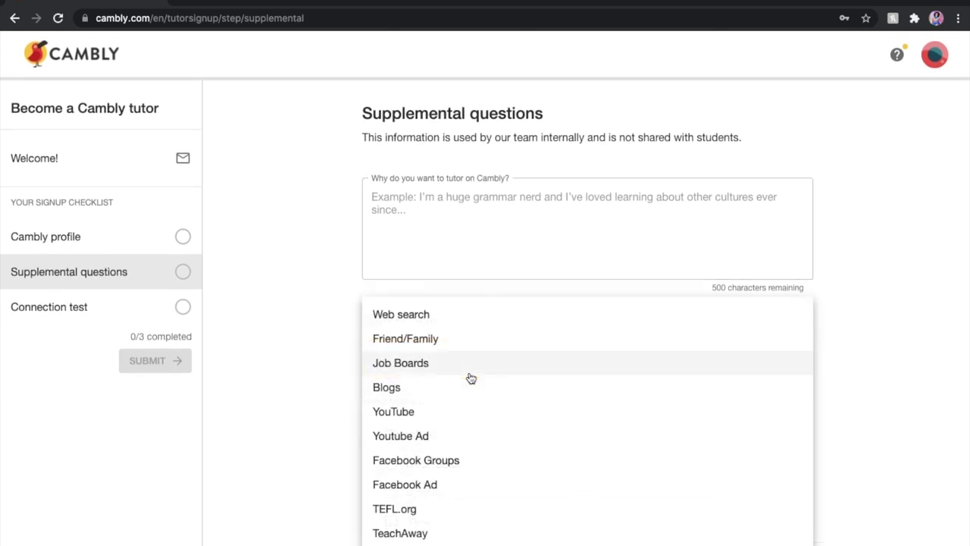
pyautogui.click(448, 420)
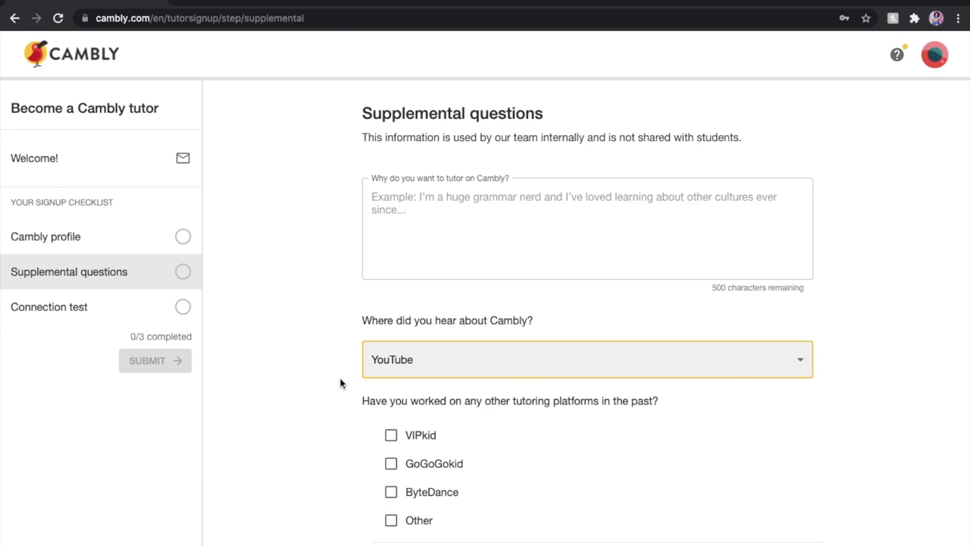
# Step: Go to the connection test in the signup checklist and start the test
pyautogui.click(108, 310)
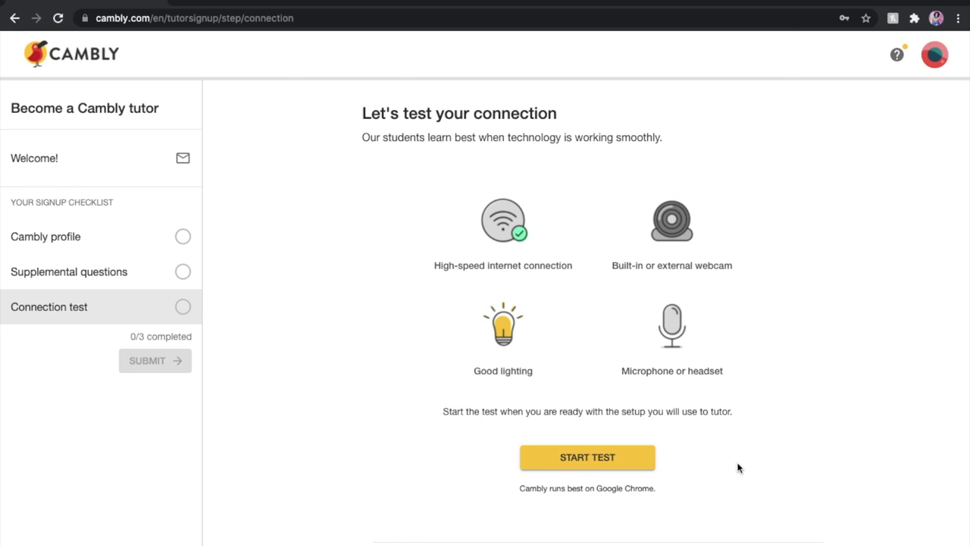
pyautogui.click(605, 463)
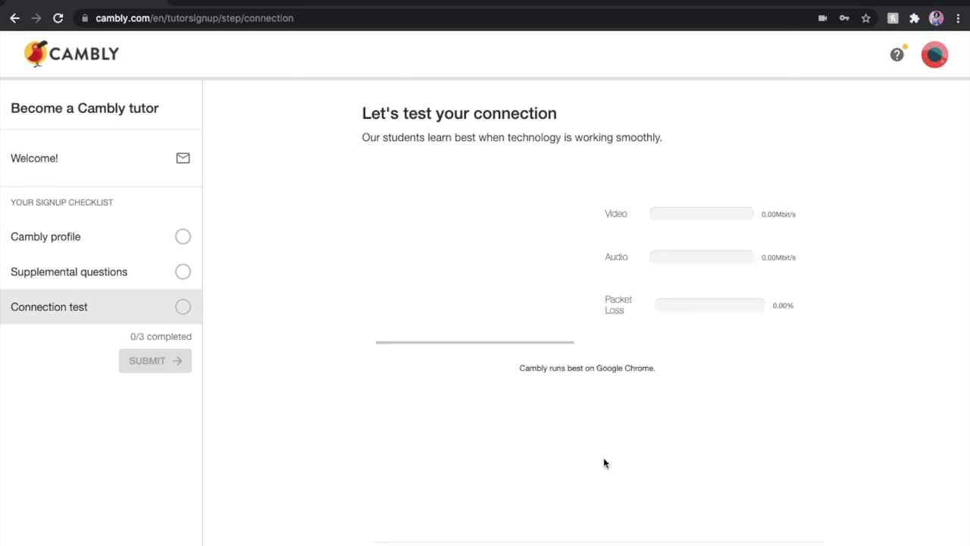